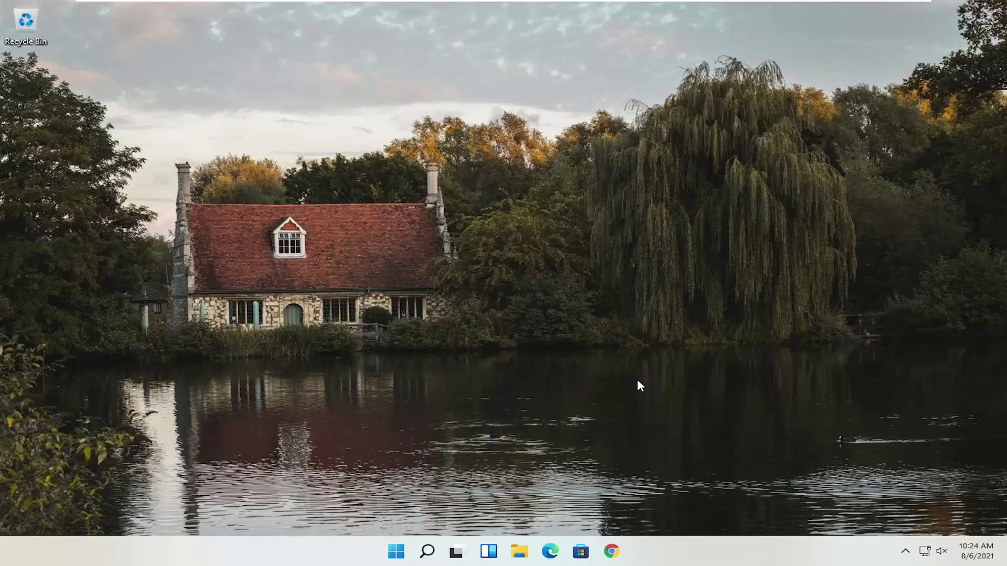
# Open Google Chrome in a maximized window and go to google.com
pyautogui.click(621, 550)
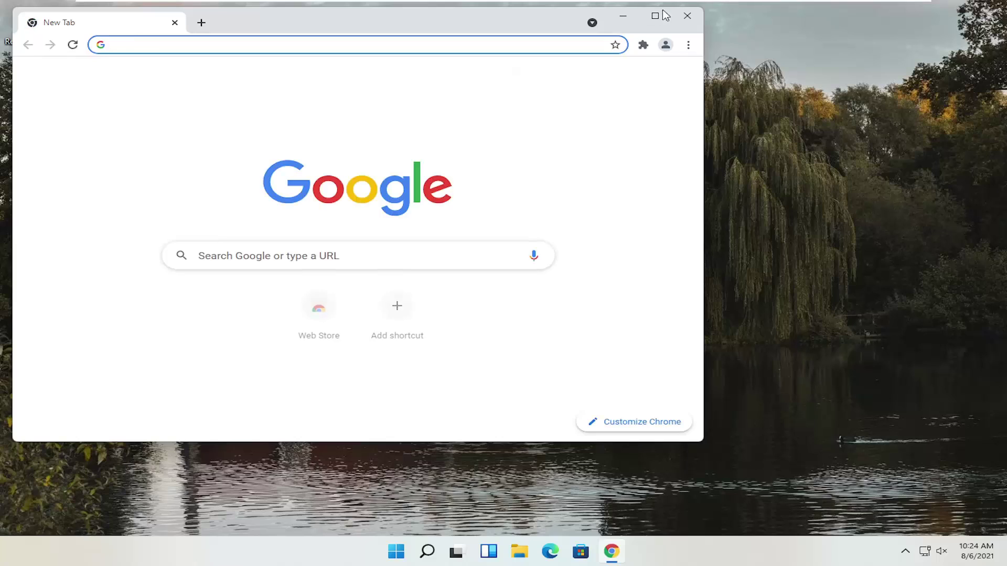
pyautogui.click(654, 14)
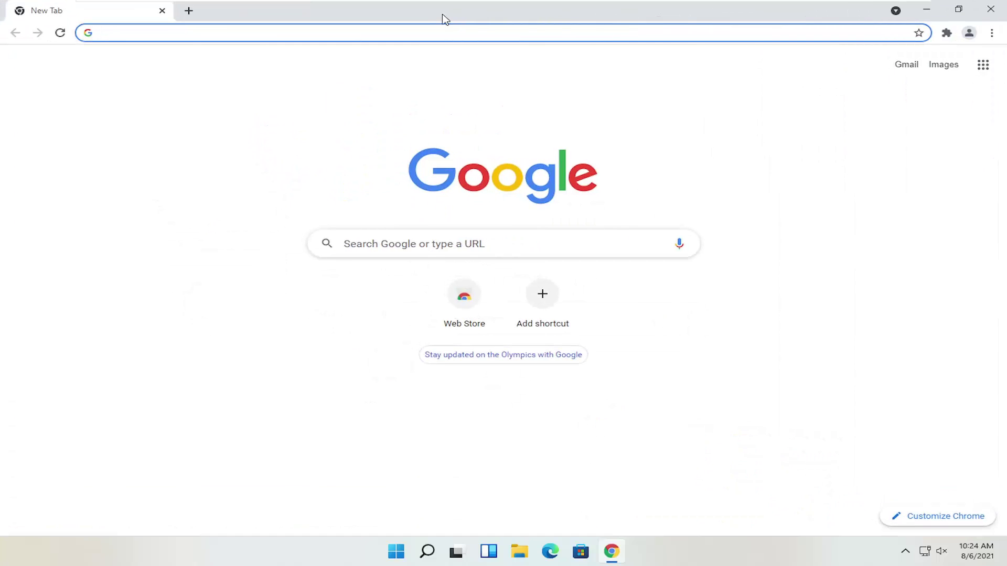
pyautogui.write('google.com')
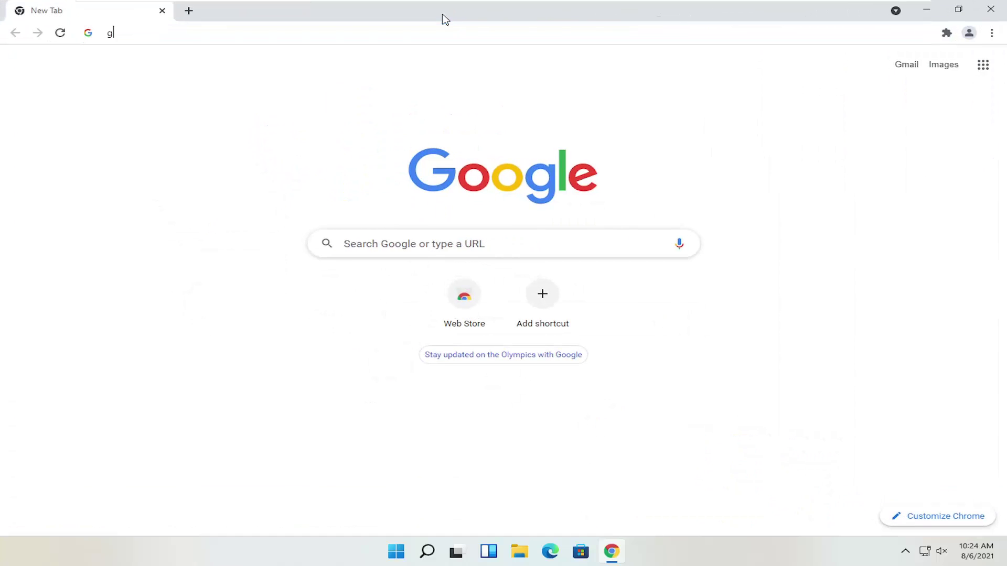
pyautogui.press('Return')
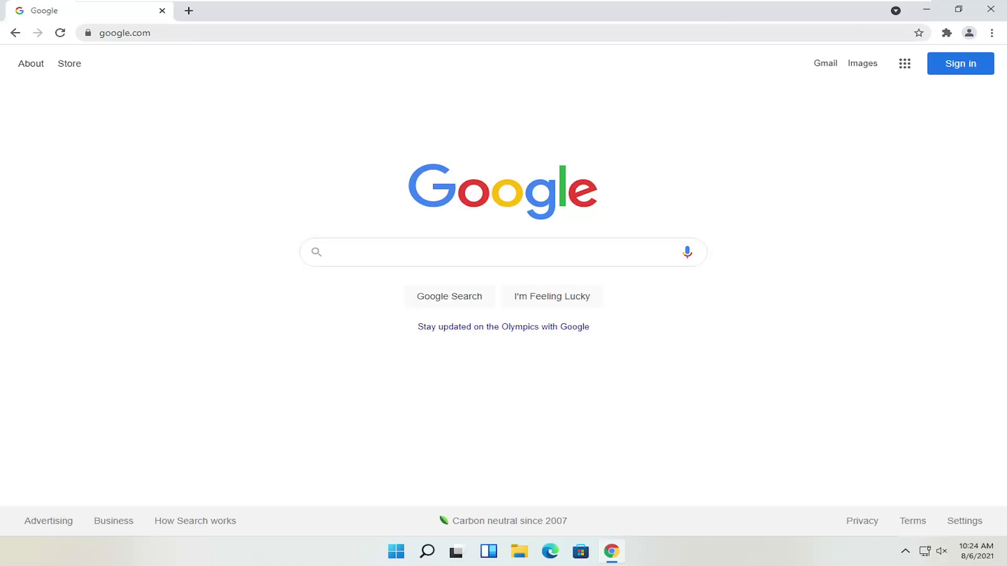
# Search the web for "canon printer drivers" and open the Canon U.S.A., Inc. Drivers & Downloads result
pyautogui.click(293, 32)
pyautogui.write('canon printer drivers')
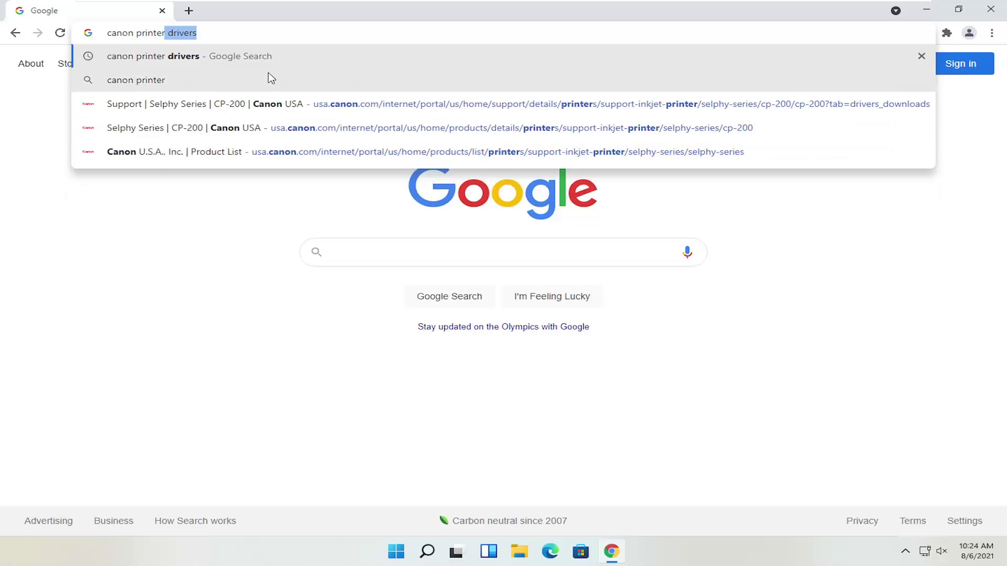
pyautogui.click(246, 59)
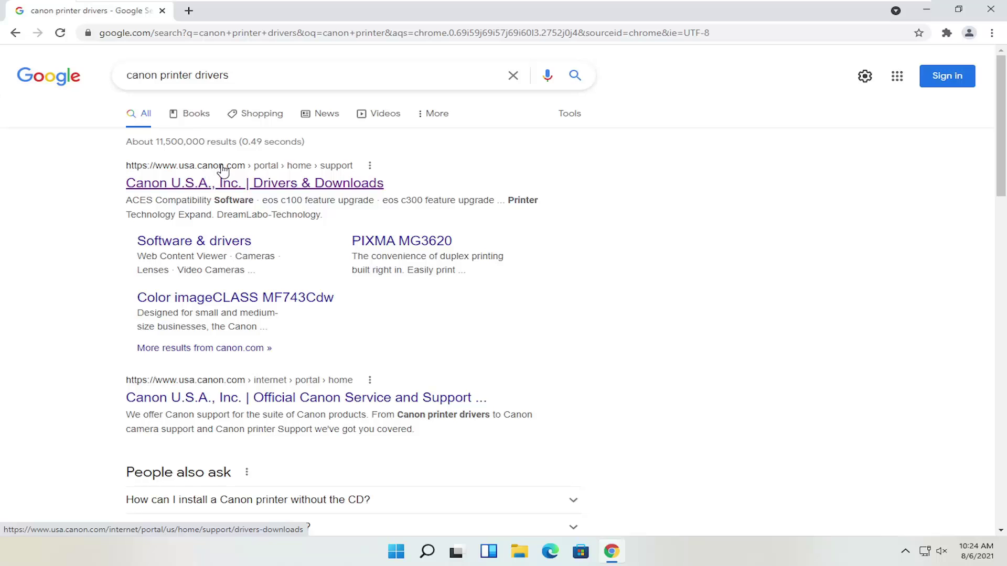
pyautogui.click(177, 186)
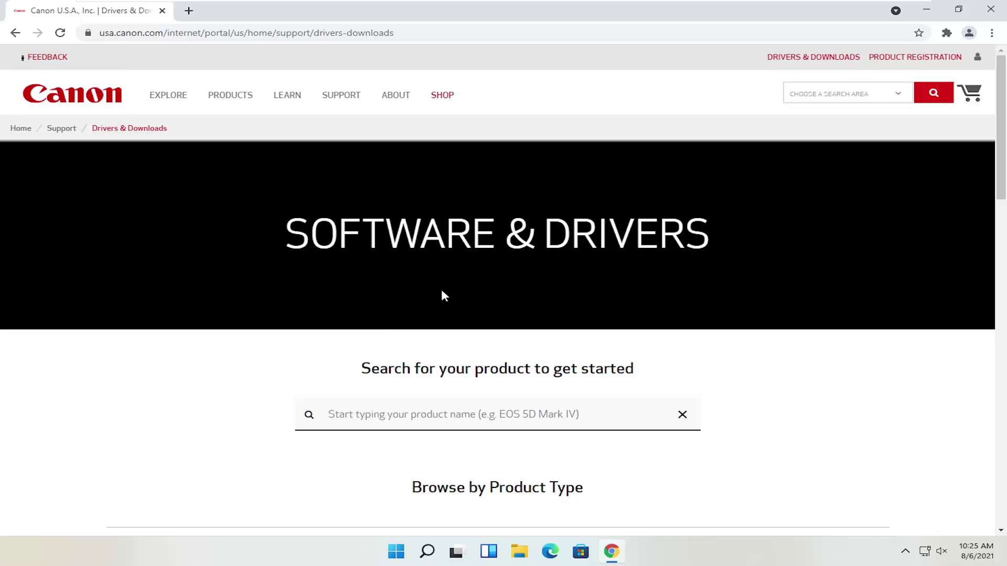
# Browse the device families under the Printers product type and return to the product type overview
pyautogui.scroll(-1, 444, 297)
pyautogui.scroll(-1, 470, 319)
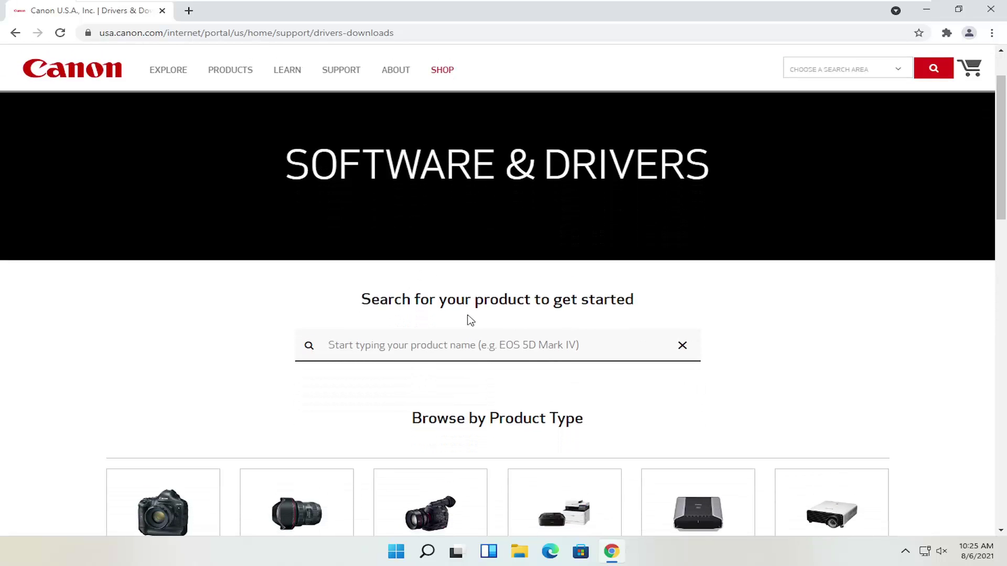
pyautogui.click(470, 309)
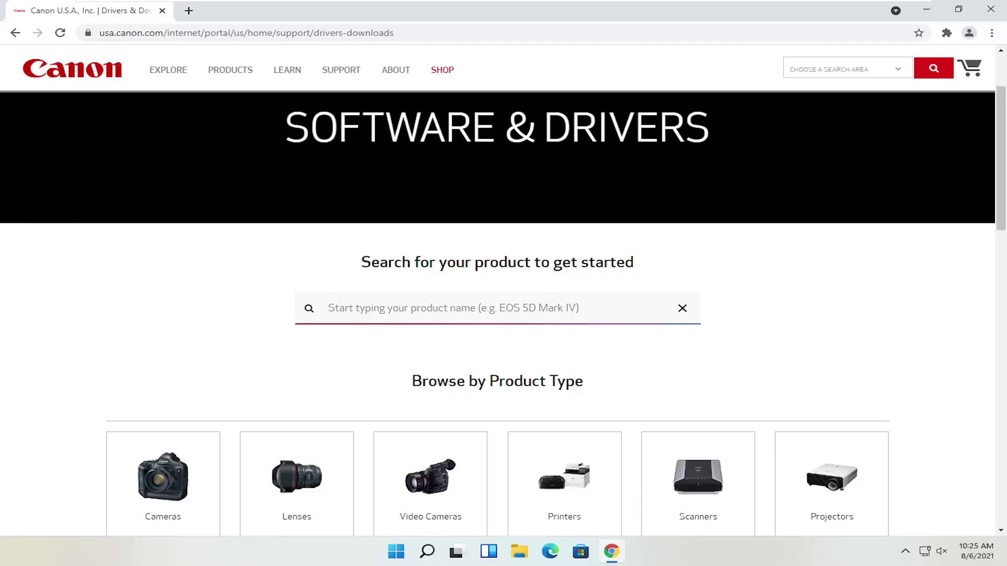
pyautogui.scroll(-2, 470, 309)
pyautogui.scroll(-2, 409, 247)
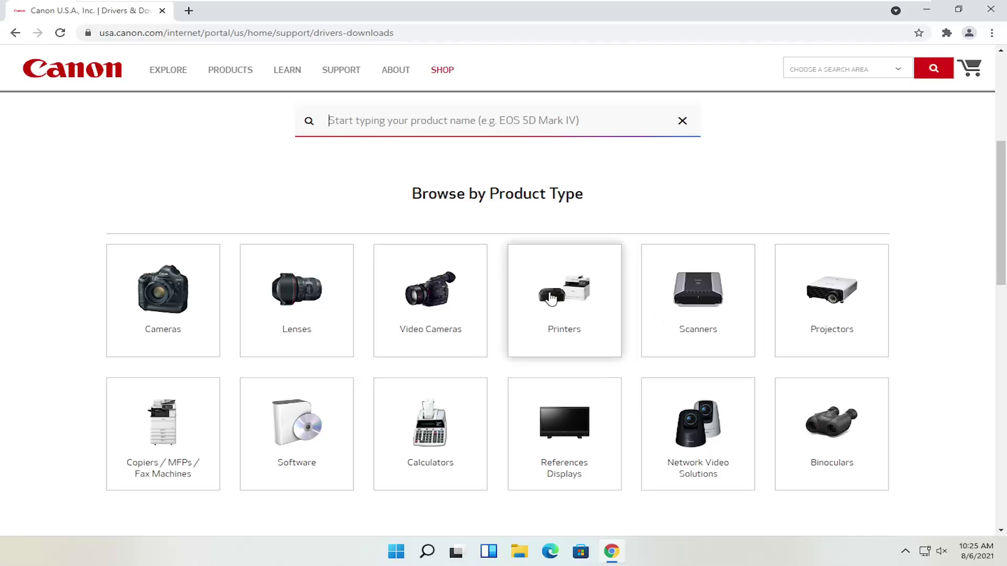
pyautogui.click(573, 305)
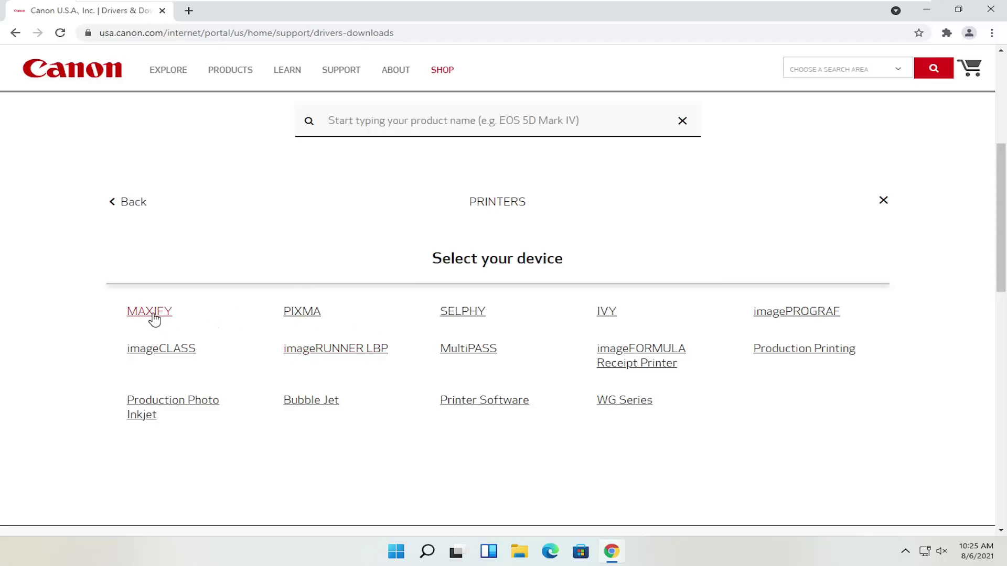
pyautogui.click(293, 315)
pyautogui.click(131, 203)
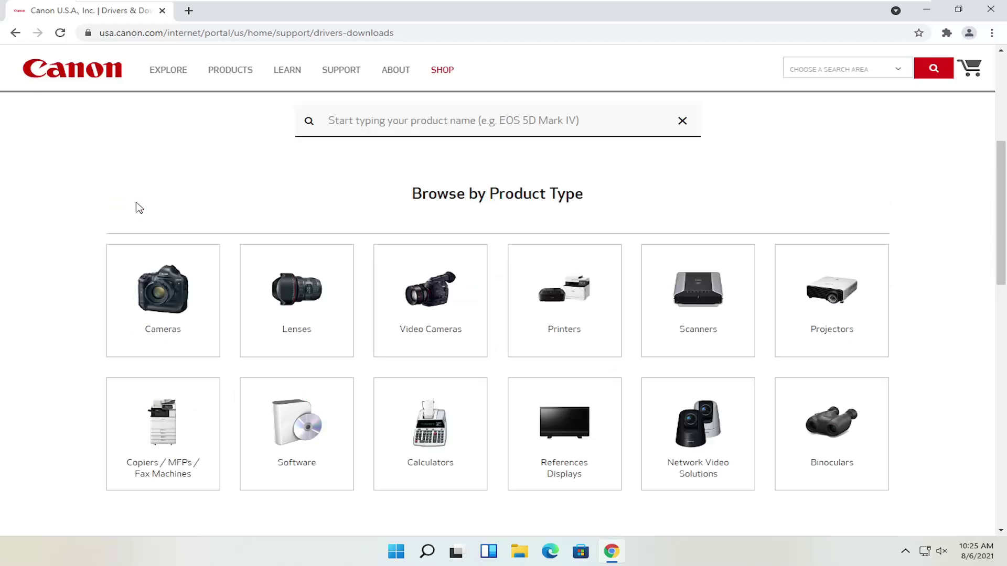
# View the device families under the Scanners product type and return to the product type overview
pyautogui.click(724, 304)
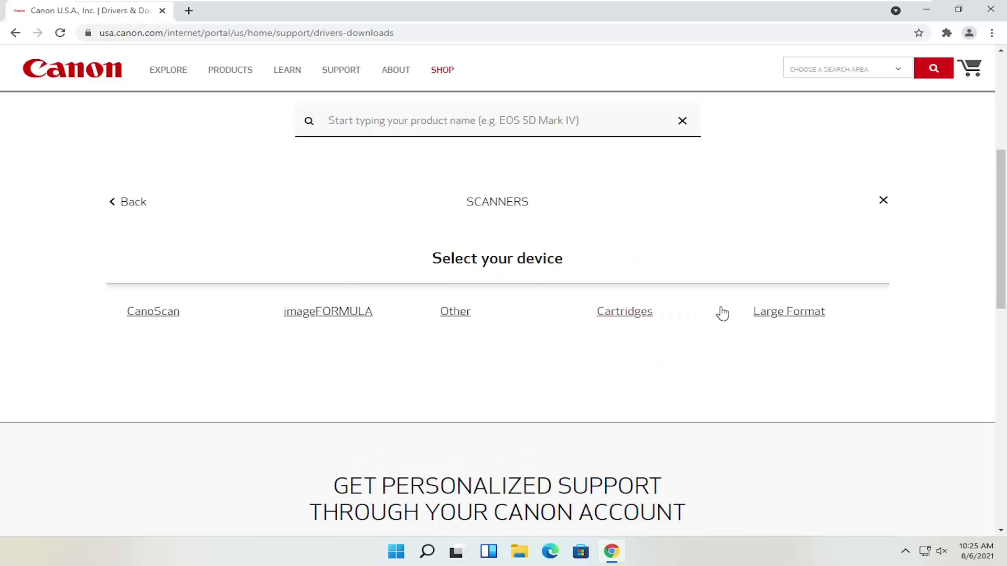
pyautogui.scroll(1, 266, 337)
pyautogui.scroll(1, 266, 337)
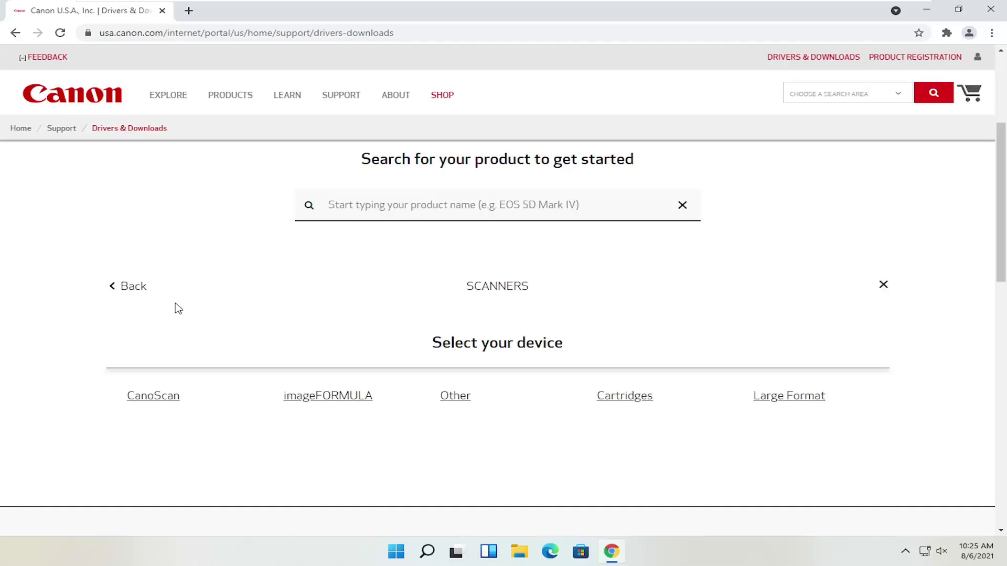
pyautogui.click(131, 286)
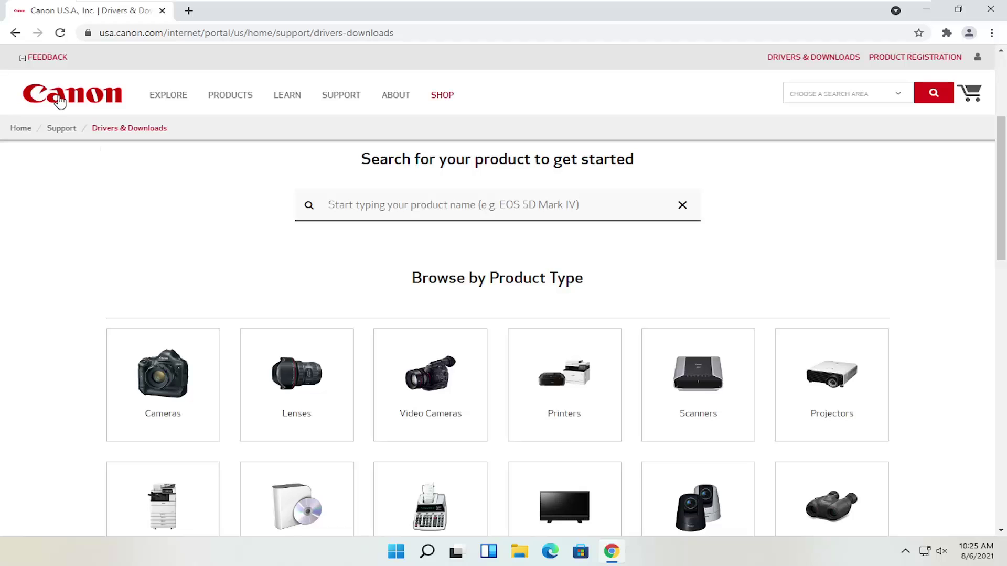
# Search the Canon support page for "pixma mg2520" and open the PIXMA MG2520 (MG2500 Series) product page
pyautogui.scroll(-1, 187, 213)
pyautogui.scroll(-1, 187, 213)
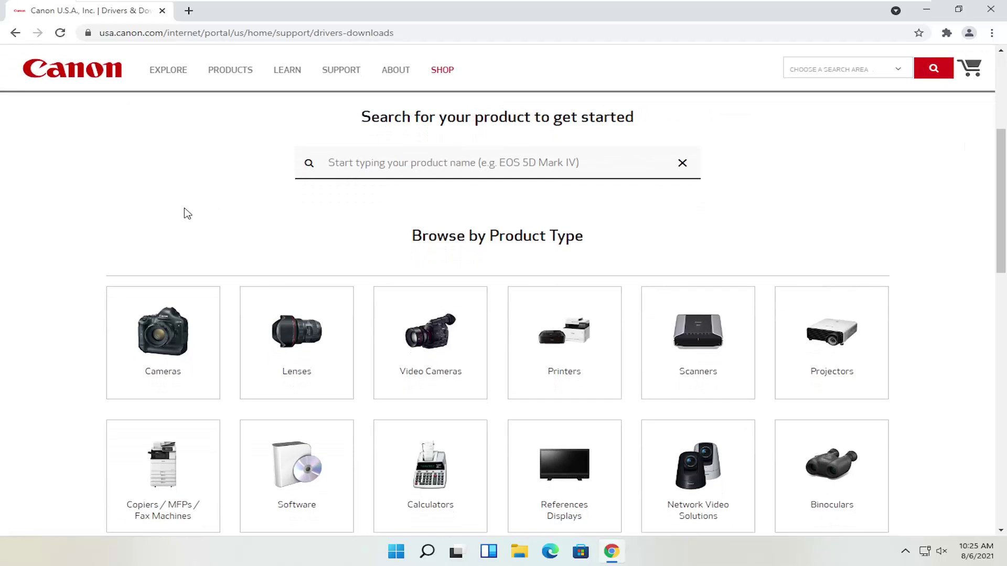
pyautogui.scroll(2, 304, 189)
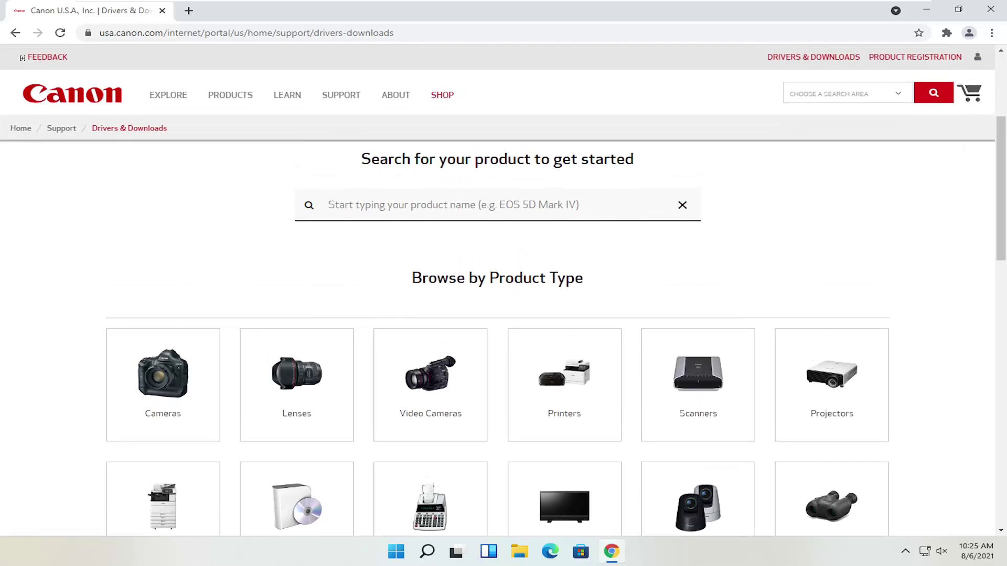
pyautogui.click(330, 205)
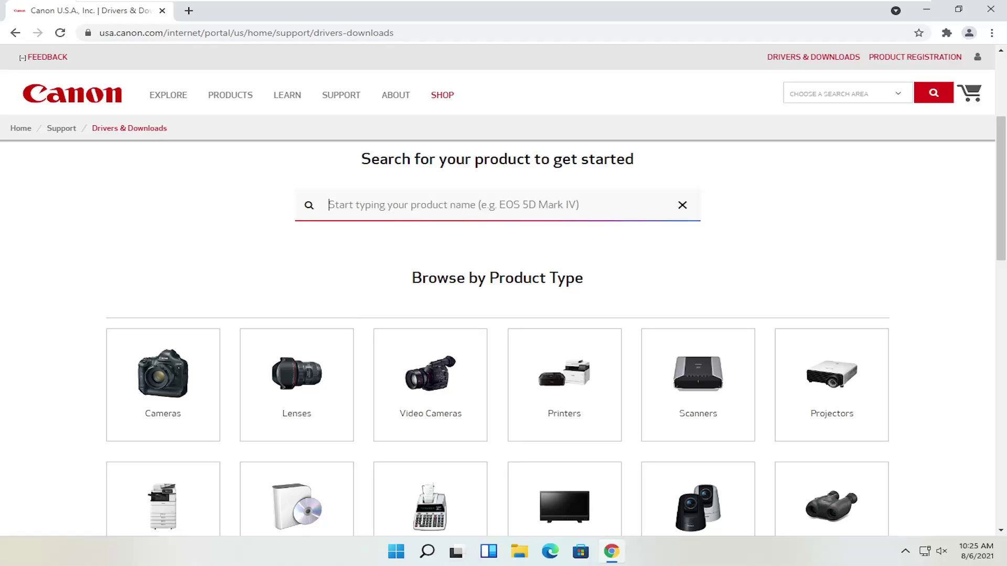
pyautogui.write('pixma mg252')
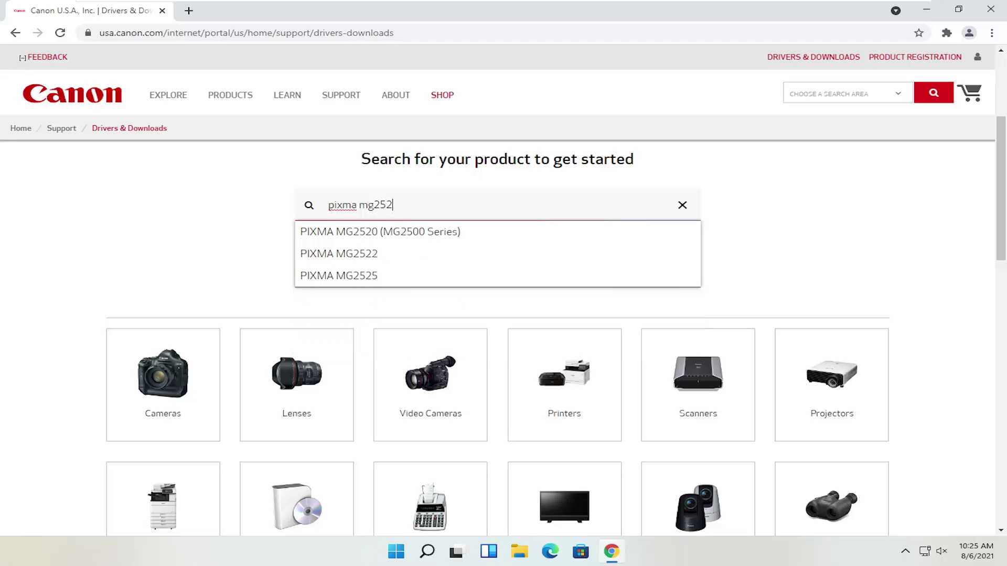
pyautogui.write('0')
pyautogui.click(377, 235)
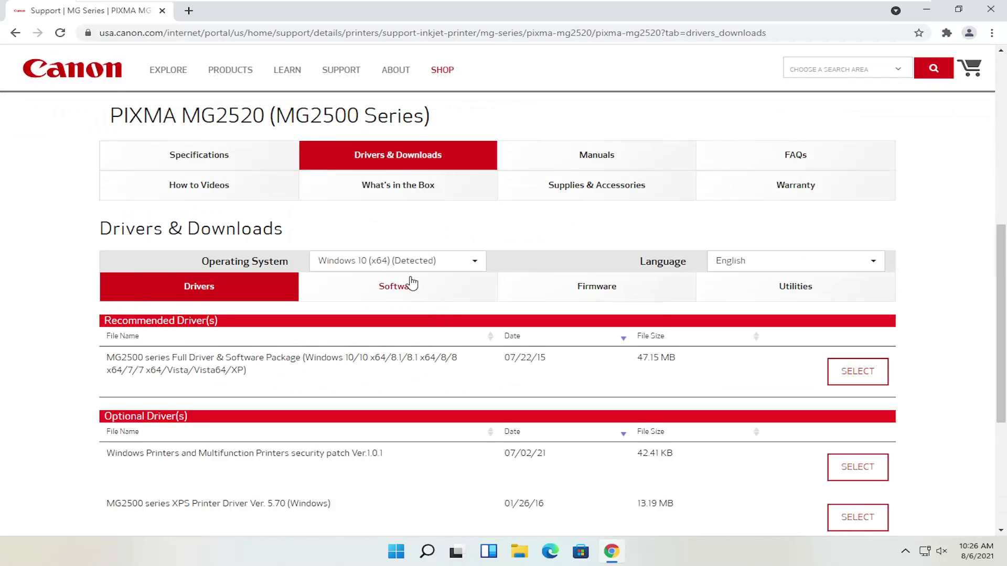
# Look over the printer's driver list and its Specifications section, and return to Drivers & Downloads
pyautogui.scroll(-1, 412, 283)
pyautogui.scroll(-1, 269, 209)
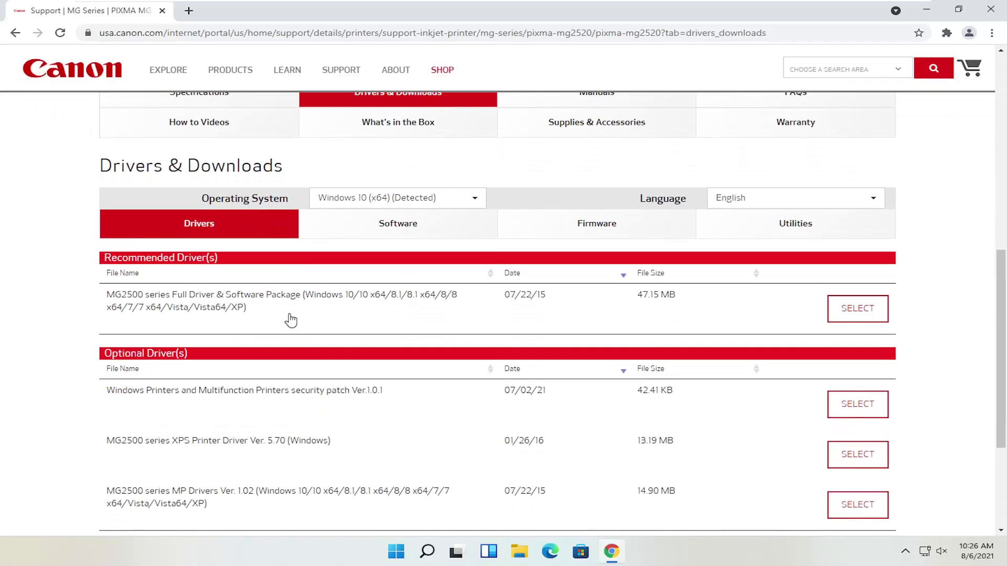
pyautogui.scroll(1, 231, 333)
pyautogui.scroll(2, 236, 333)
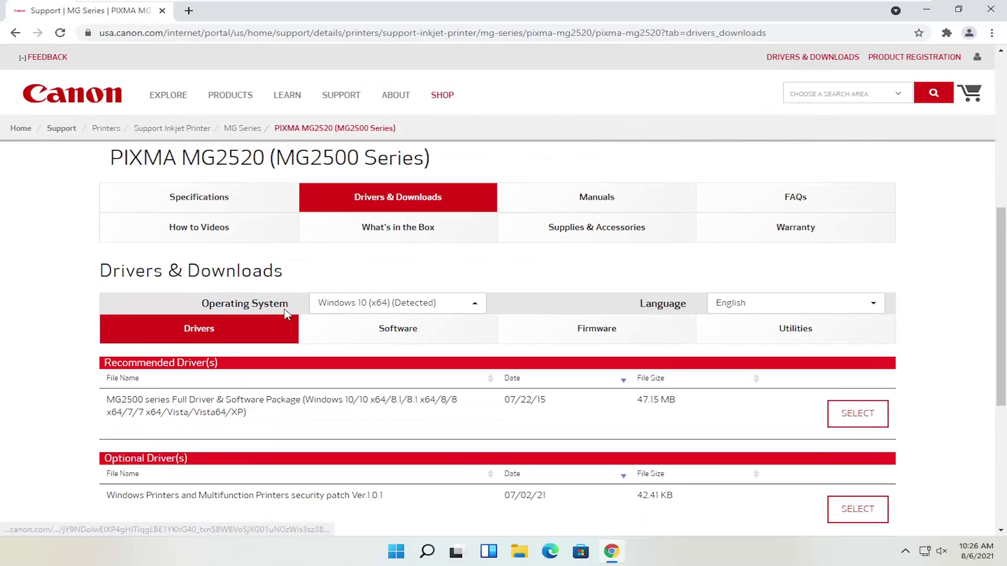
pyautogui.click(226, 223)
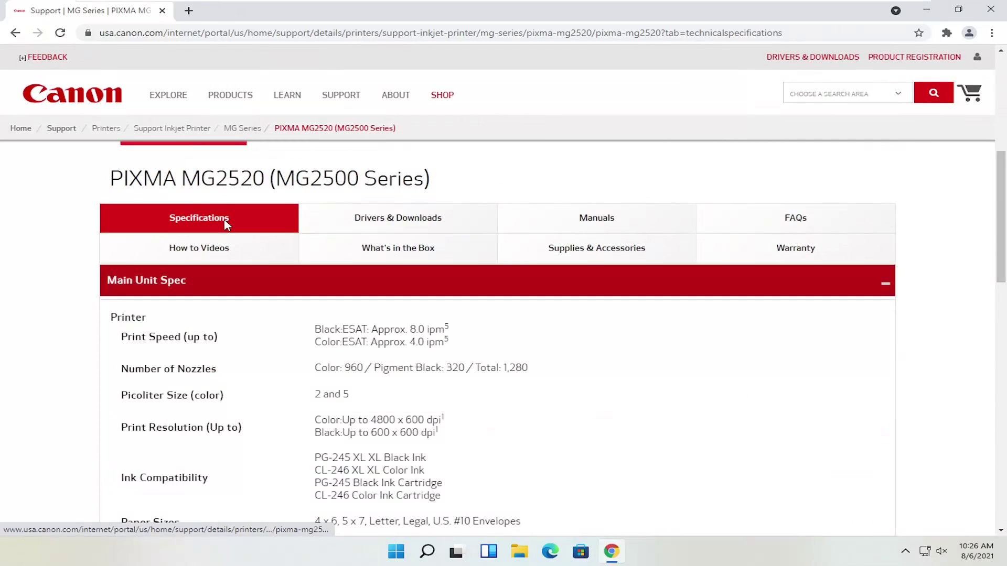
pyautogui.scroll(-2, 238, 281)
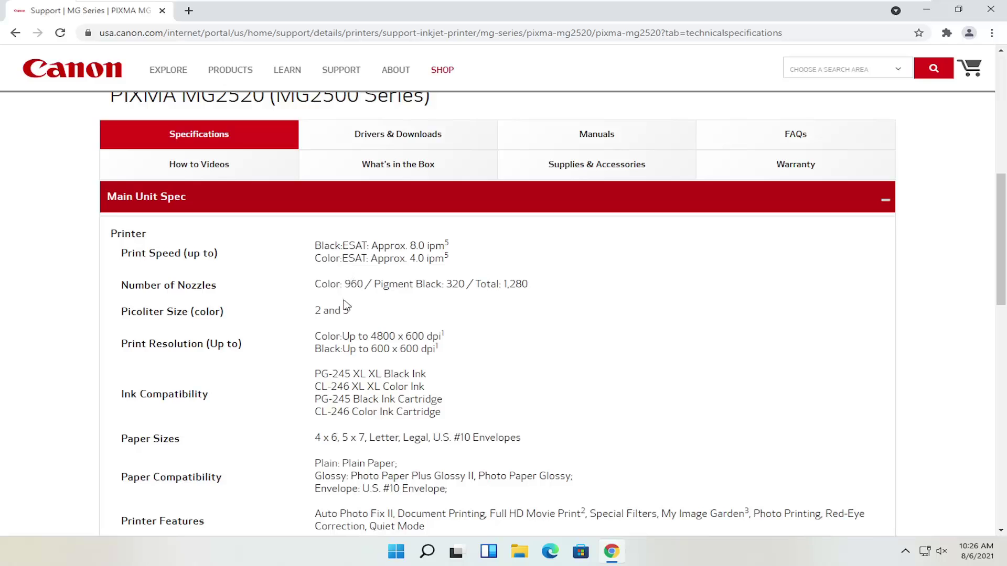
pyautogui.scroll(3, 374, 300)
pyautogui.click(398, 238)
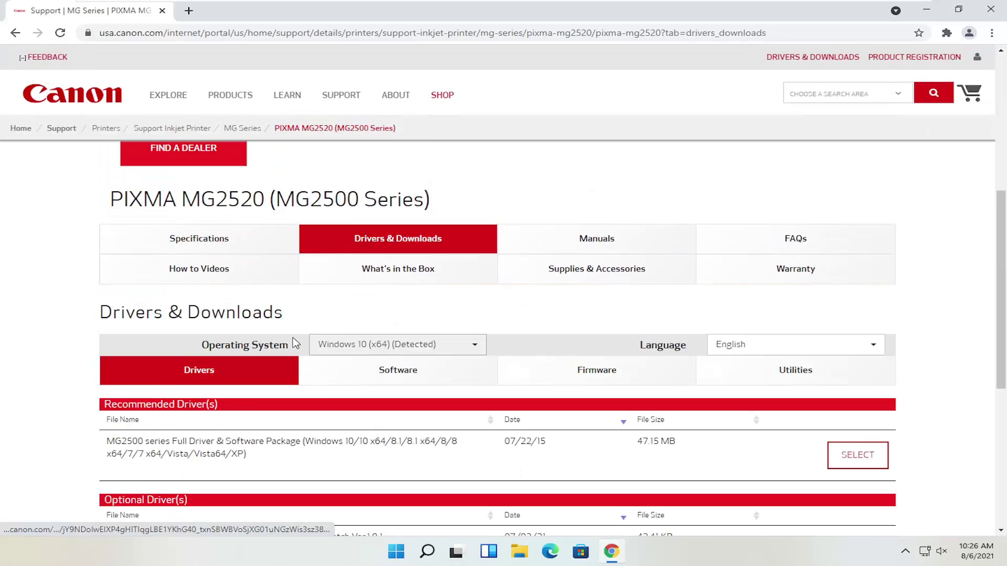
# Look through the printer's Manuals and How to Videos sections
pyautogui.scroll(-2, 259, 348)
pyautogui.scroll(1, 324, 362)
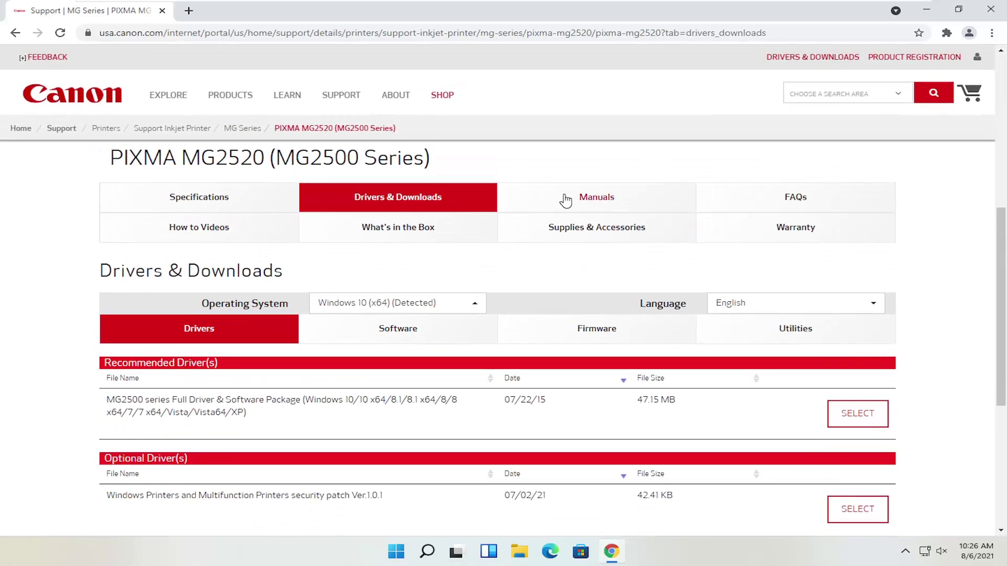
pyautogui.click(566, 198)
pyautogui.scroll(-2, 476, 356)
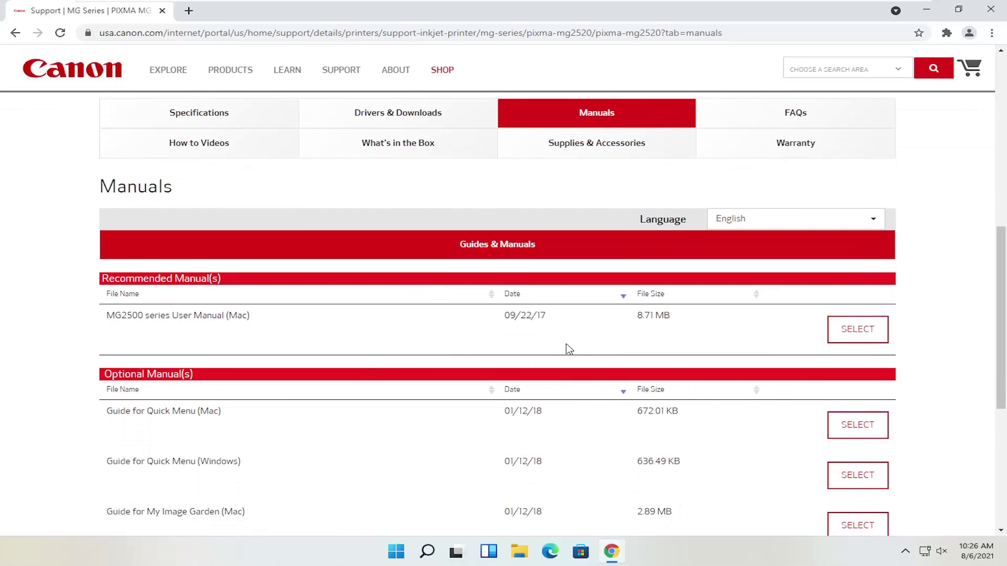
pyautogui.scroll(3, 526, 333)
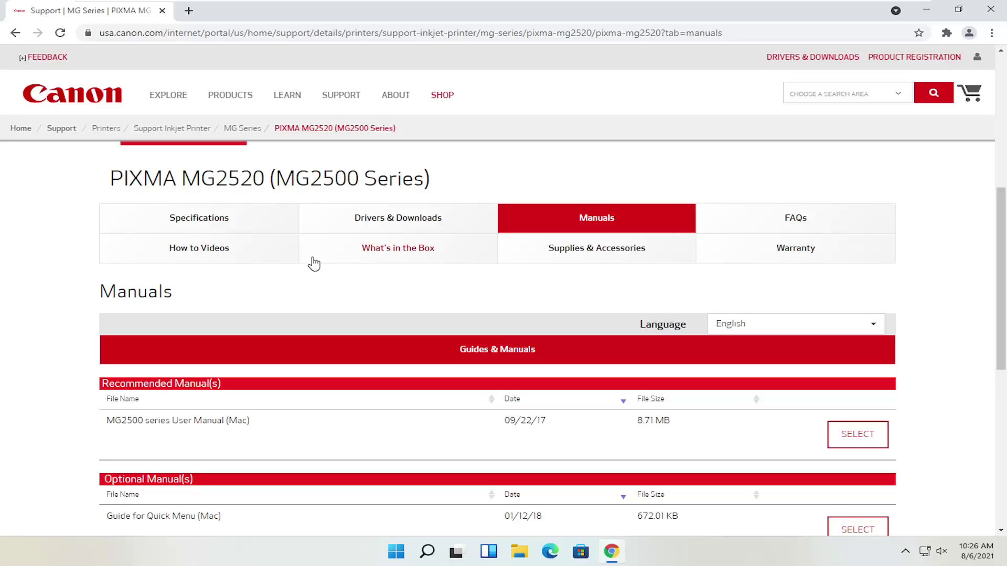
pyautogui.click(231, 252)
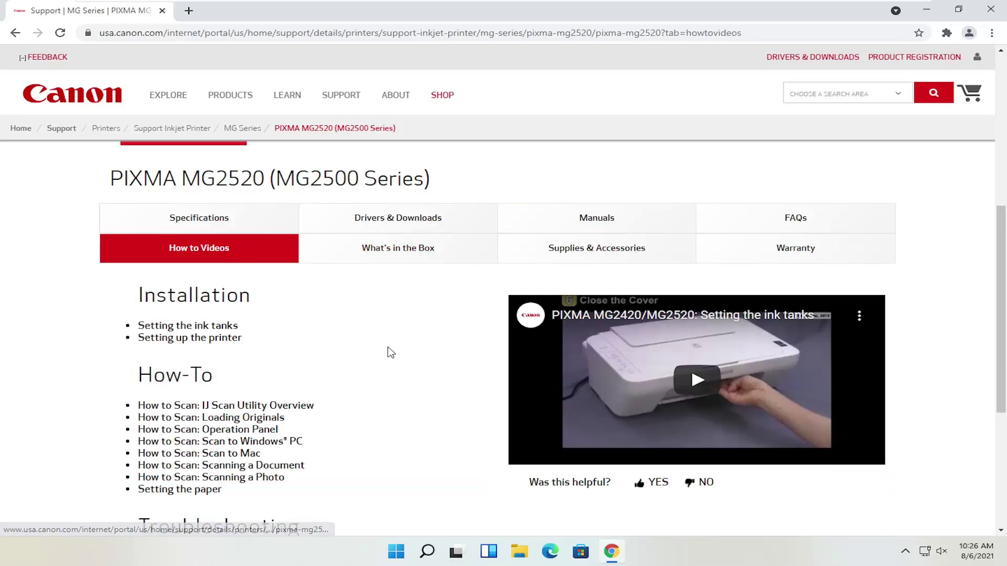
pyautogui.scroll(-1, 387, 353)
pyautogui.scroll(1, 256, 170)
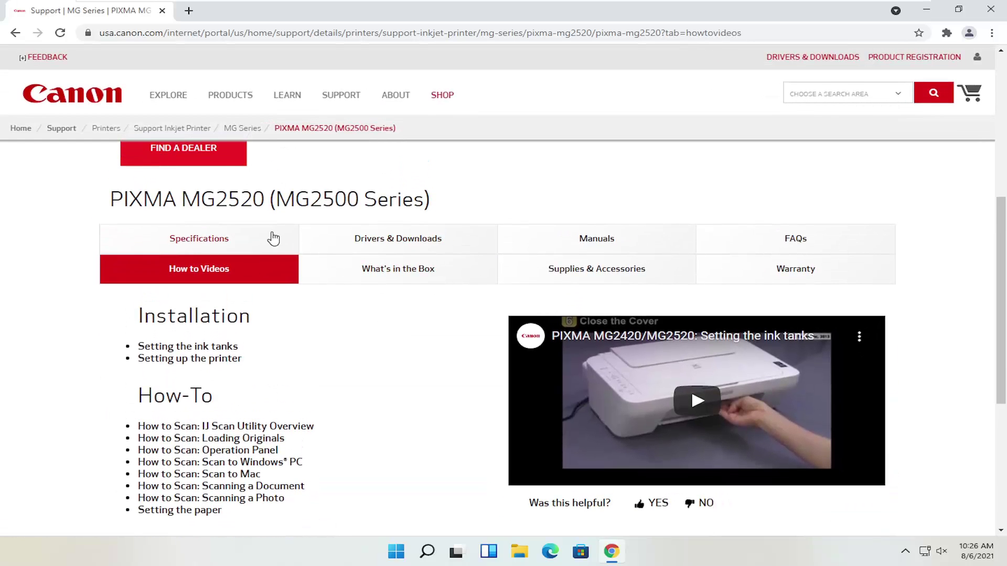
# Return to Drivers & Downloads, check the operating system choices, and view the recommended and optional drivers
pyautogui.click(237, 244)
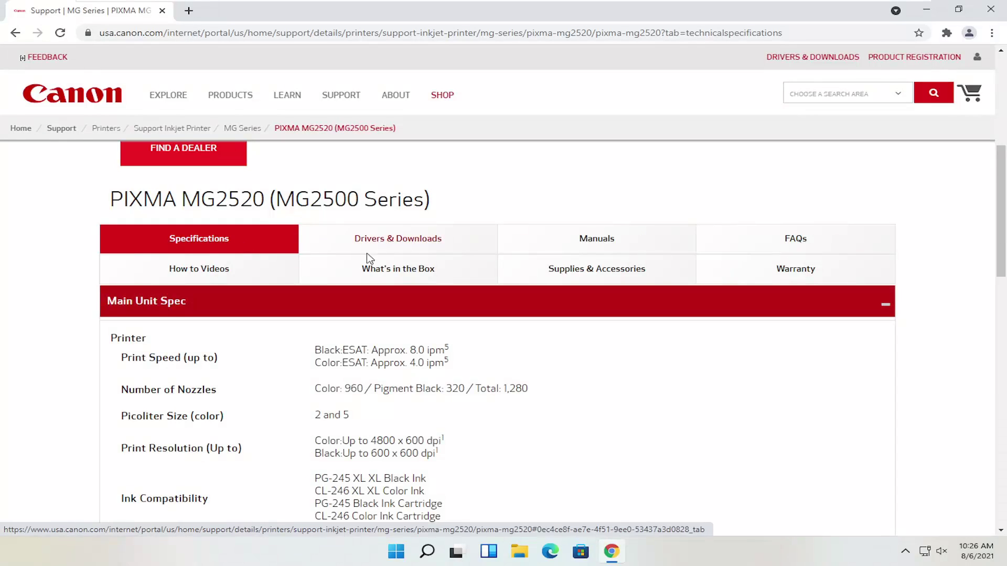
pyautogui.click(410, 241)
pyautogui.scroll(-2, 411, 239)
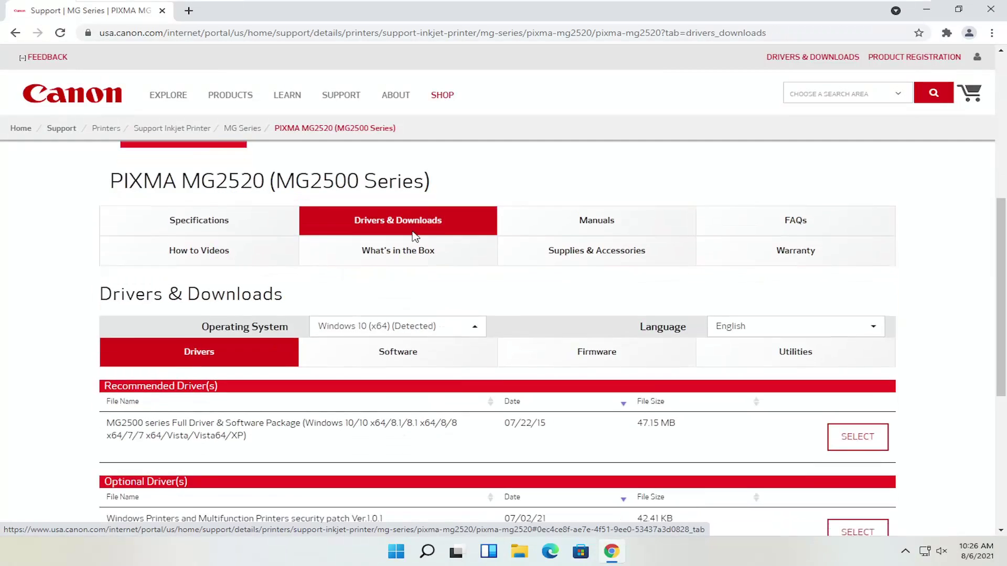
pyautogui.click(441, 261)
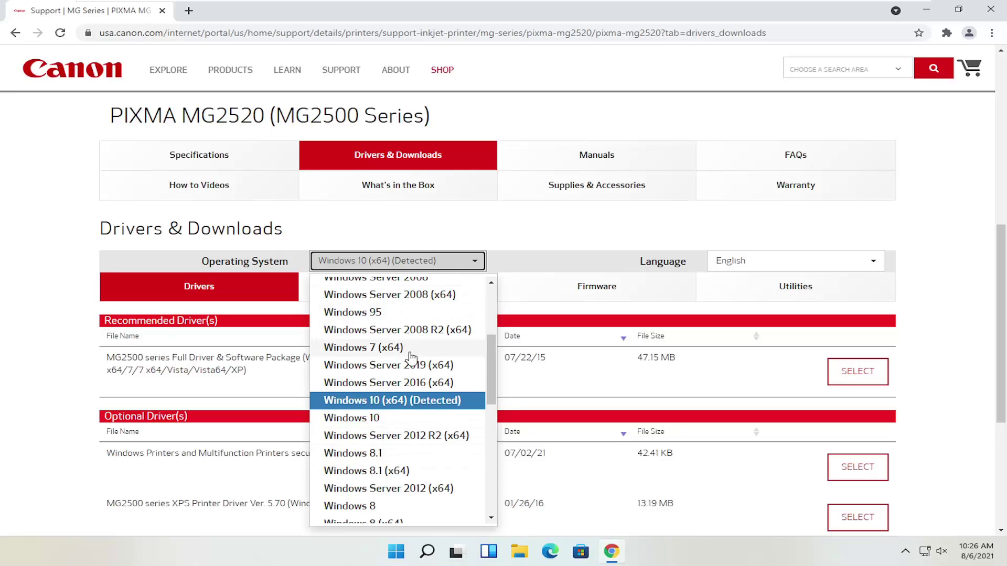
pyautogui.click(16, 338)
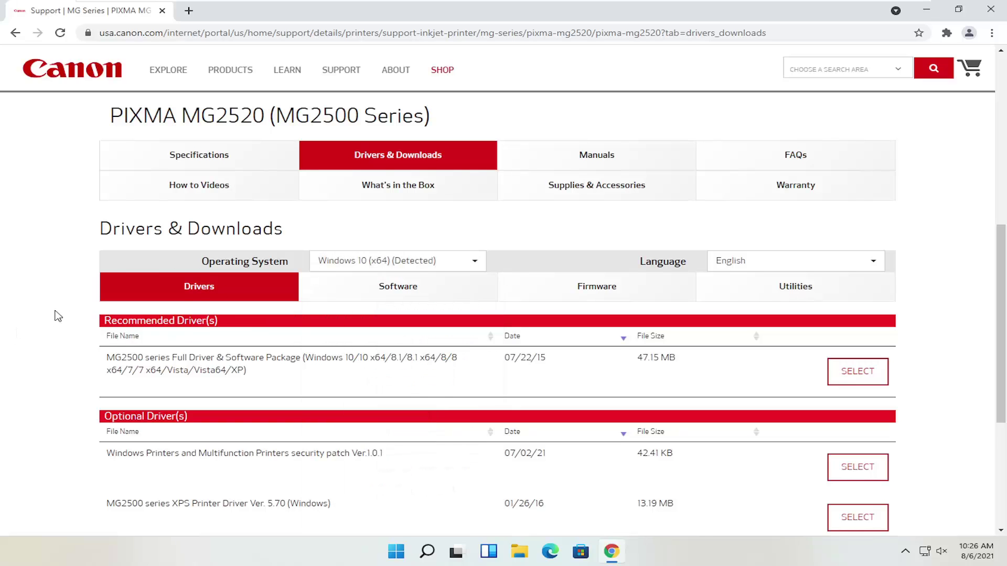
pyautogui.scroll(-1, 54, 315)
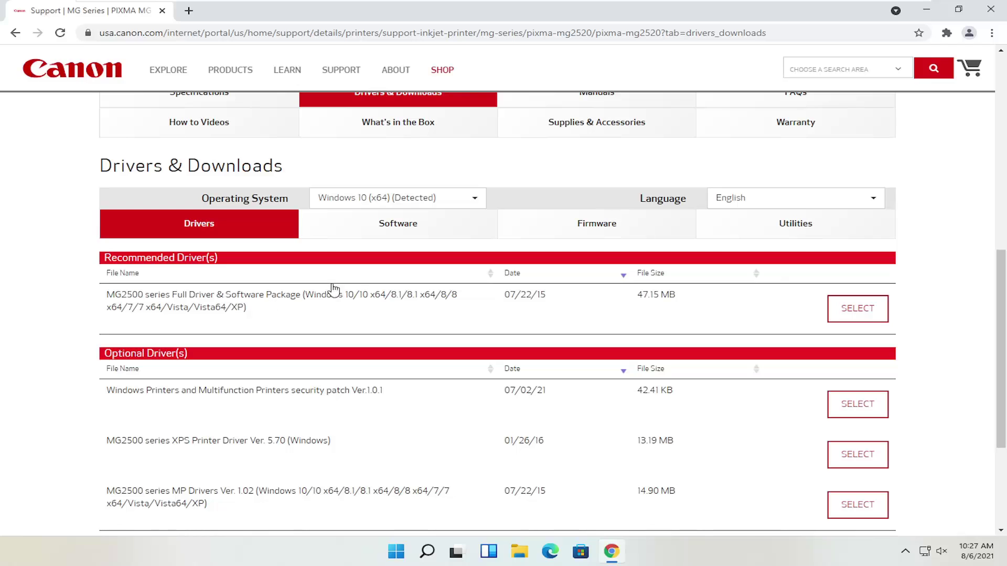
# Expand the recommended MG2500 series Full Driver & Software Package and download its win-mg2500-1_1-ucd.exe file
pyautogui.click(852, 312)
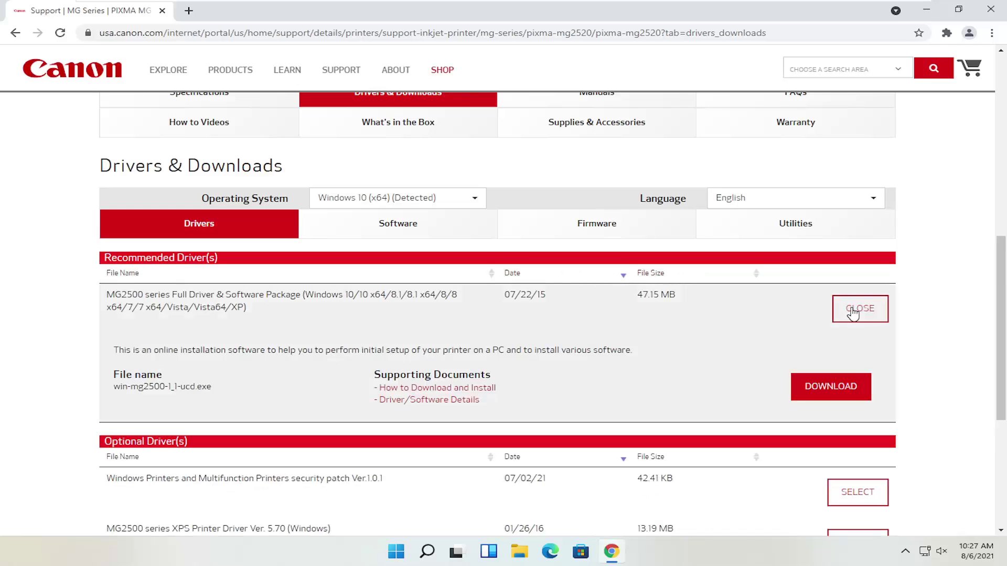
pyautogui.scroll(-1, 828, 307)
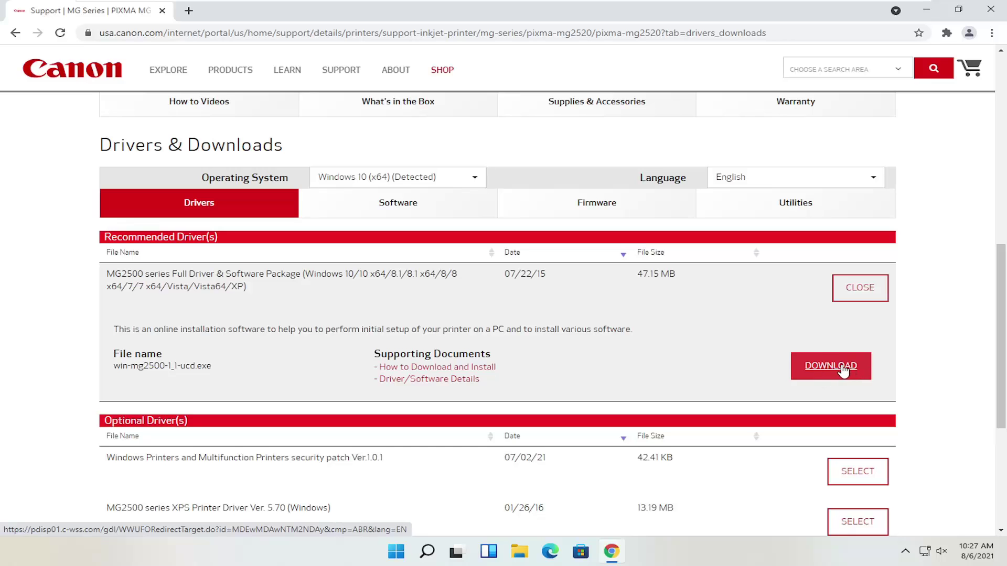
pyautogui.click(834, 367)
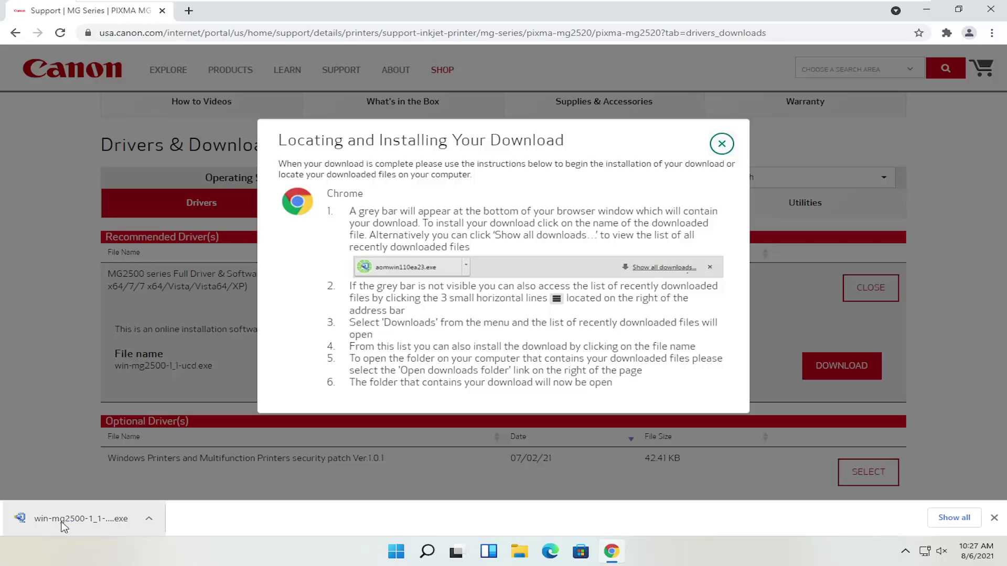
# Show the downloaded win-mg2500-1_1-ucd file in its Downloads folder and close the browser
pyautogui.click(150, 518)
pyautogui.click(200, 483)
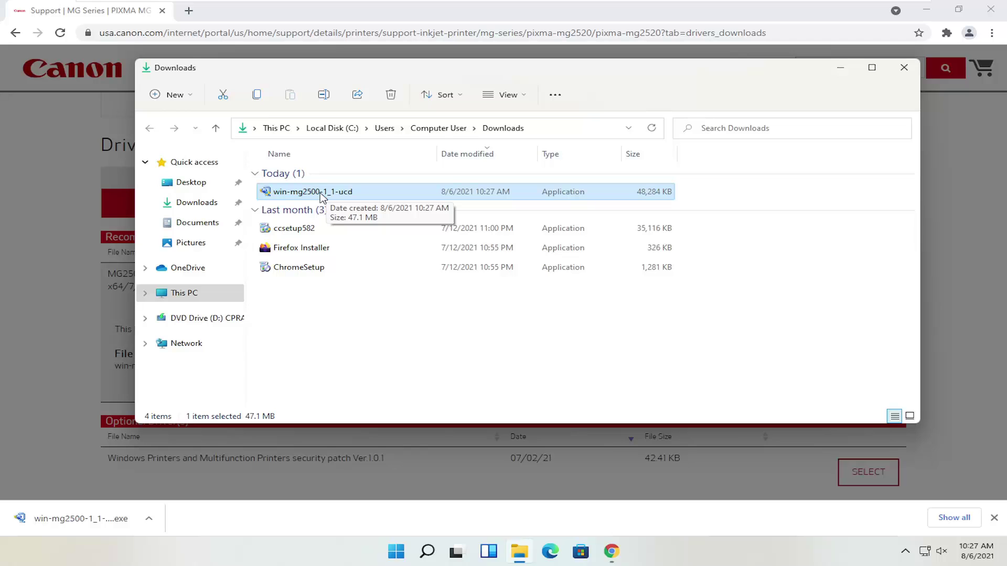
pyautogui.click(999, 11)
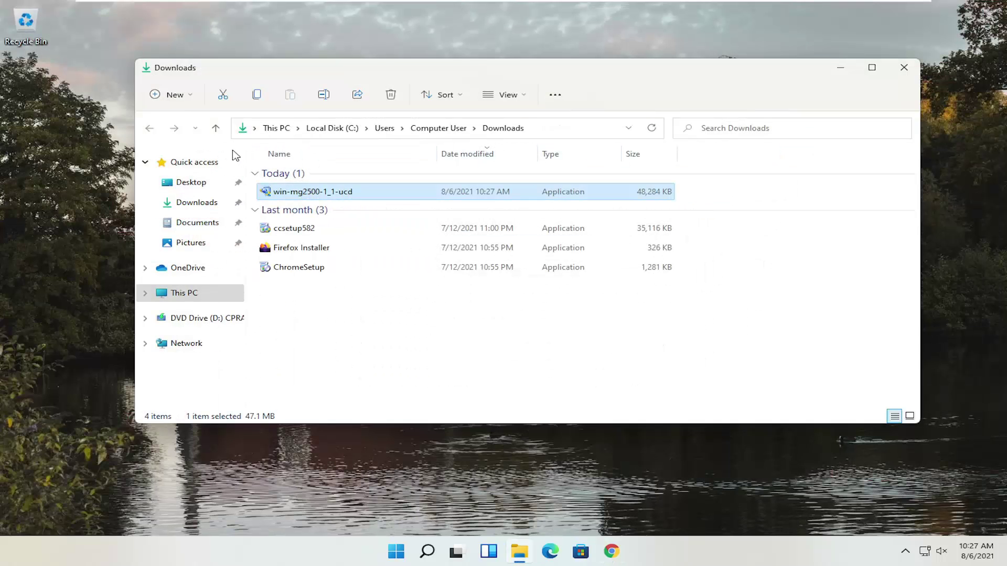
# Run the win-mg2500-1_1-ucd installer with permission to change the device, minimize the Downloads window, and move the installer window slightly higher
pyautogui.doubleClick(303, 193)
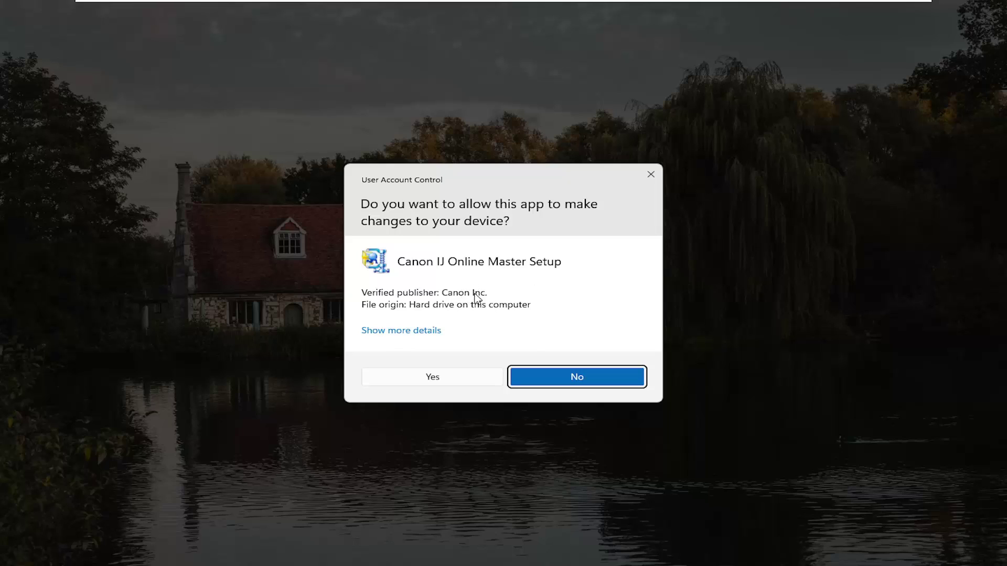
pyautogui.click(434, 379)
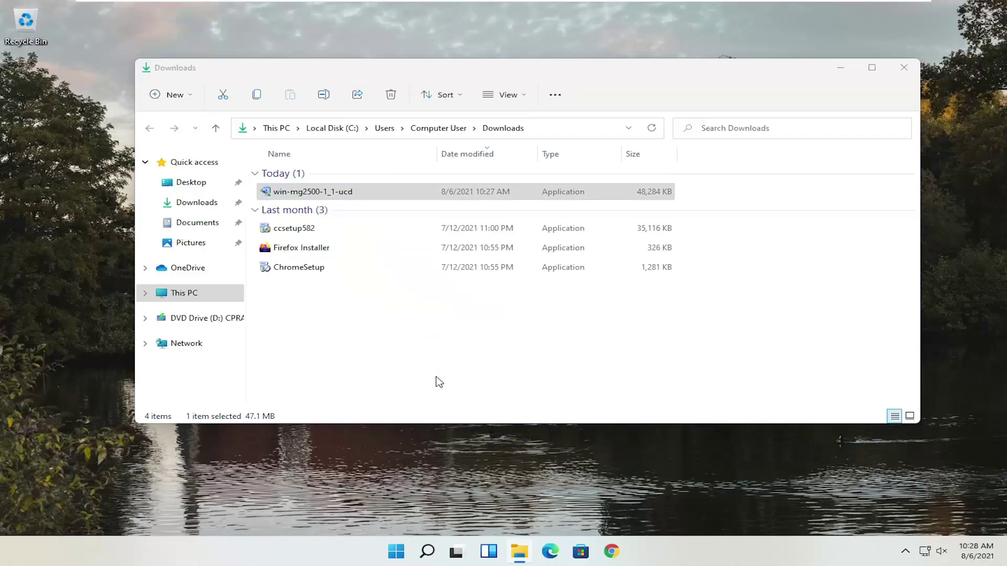
pyautogui.click(842, 71)
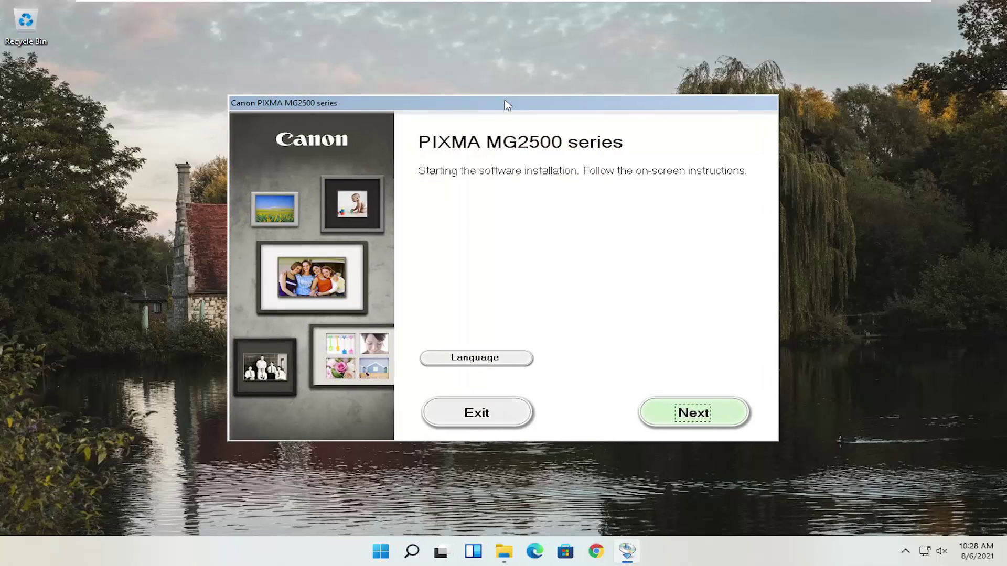
pyautogui.moveTo(507, 107); pyautogui.dragTo(512, 79)
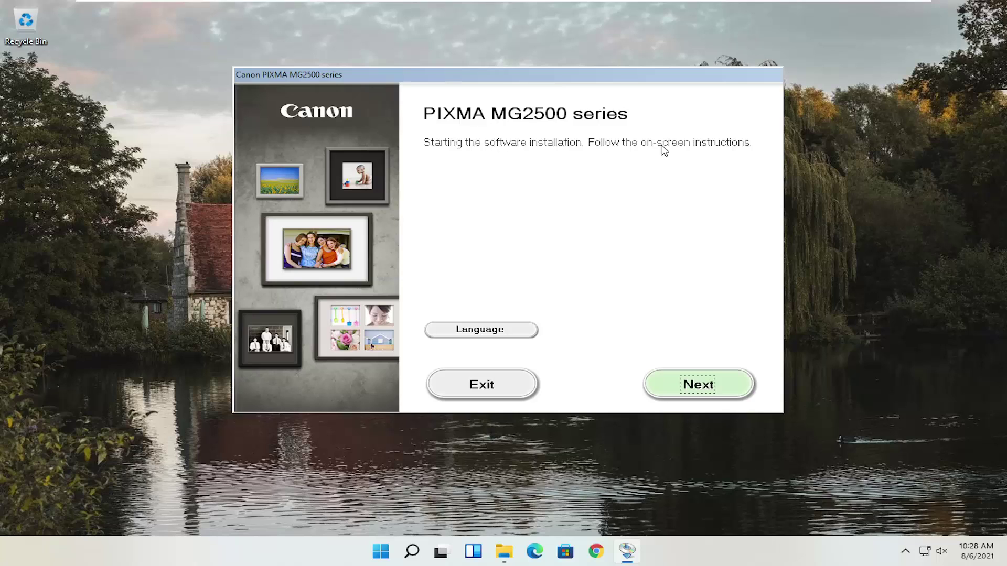
# Check the installer's language choices, keep English, and continue to the Software Installation List
pyautogui.click(477, 334)
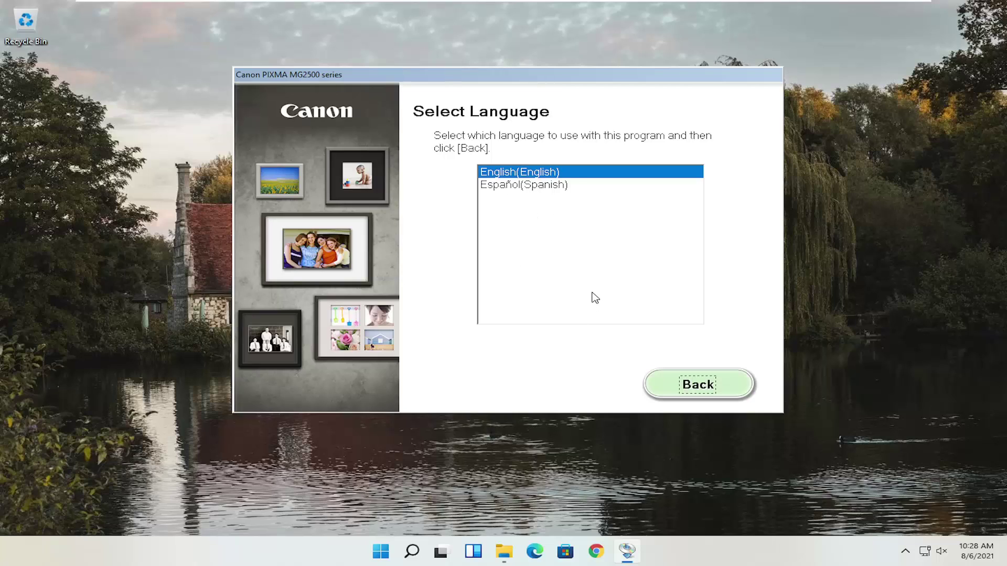
pyautogui.click(679, 386)
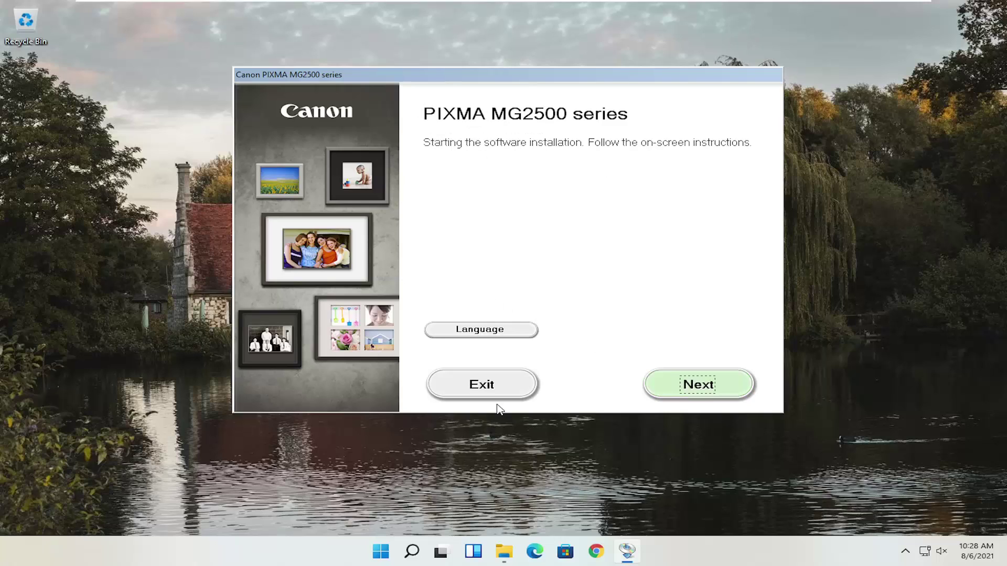
pyautogui.click(701, 386)
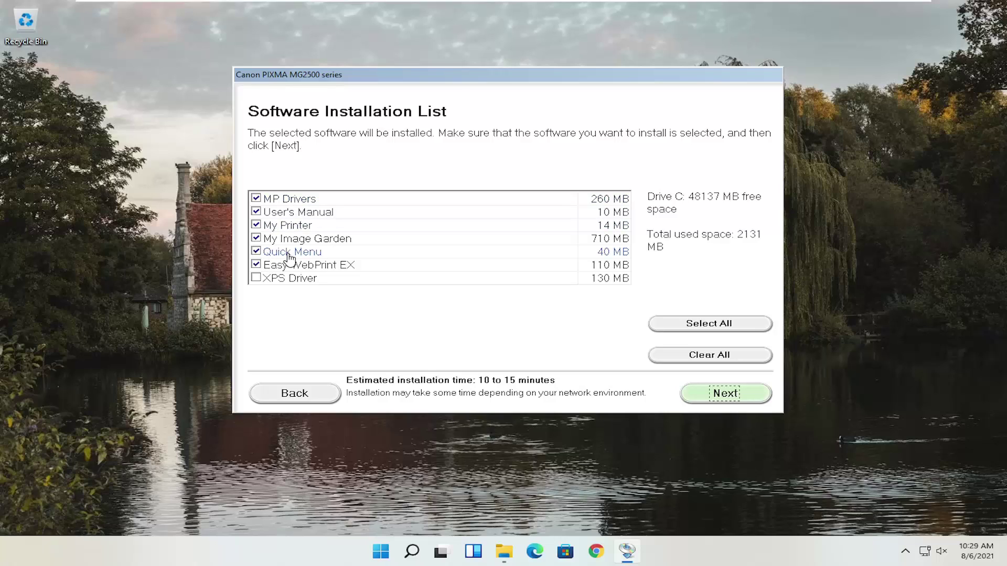
# Review the software offered for installation, deselect Easy-WebPrint EX, and continue with the remaining selection
pyautogui.moveTo(298, 208)
pyautogui.moveTo(400, 235)
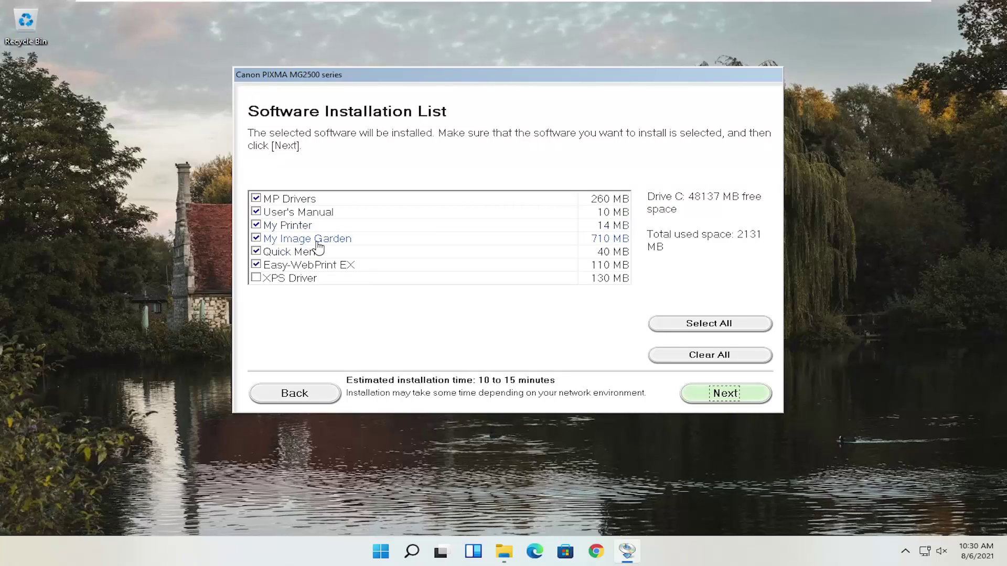
pyautogui.moveTo(318, 242)
pyautogui.click(256, 265)
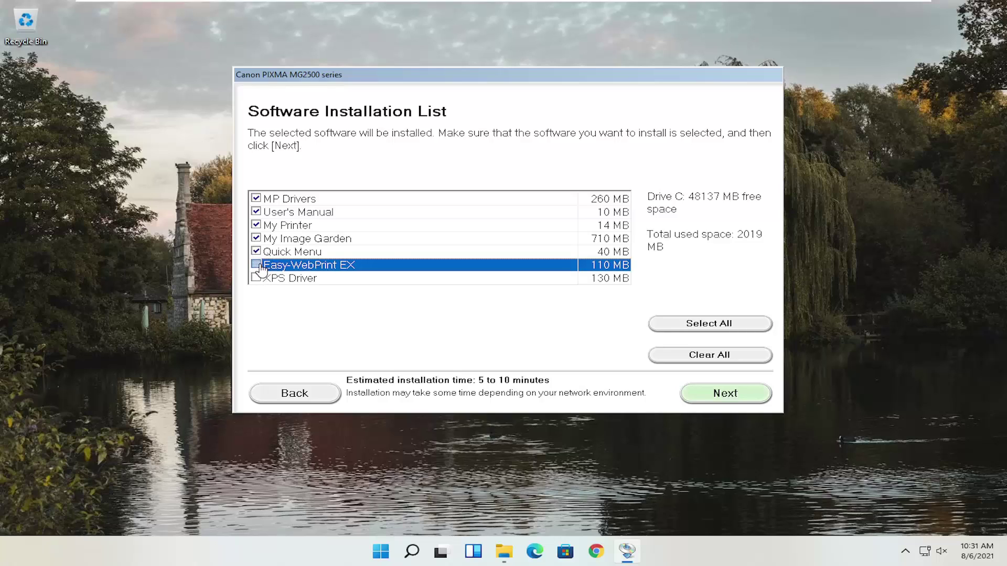
pyautogui.moveTo(268, 272)
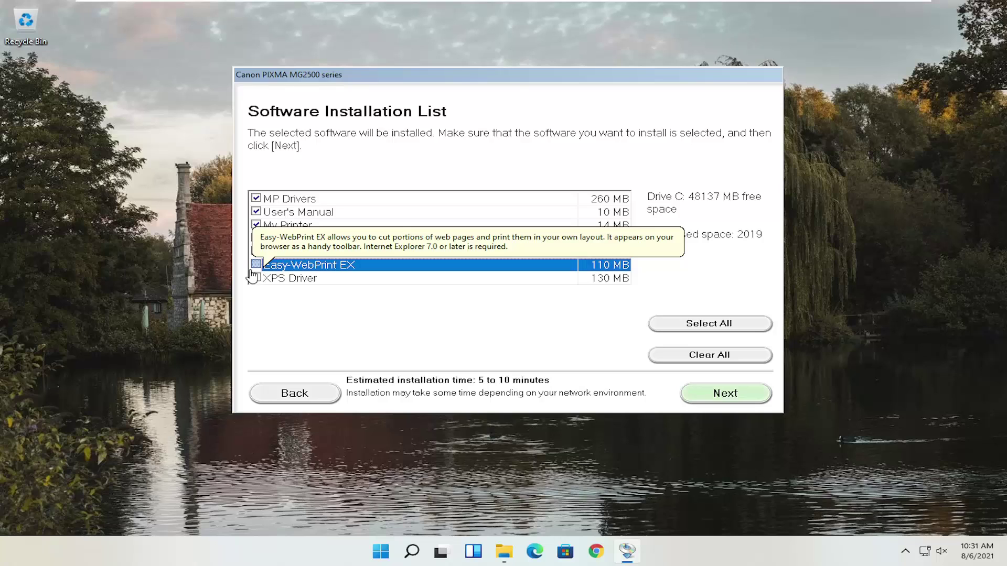
pyautogui.click(717, 397)
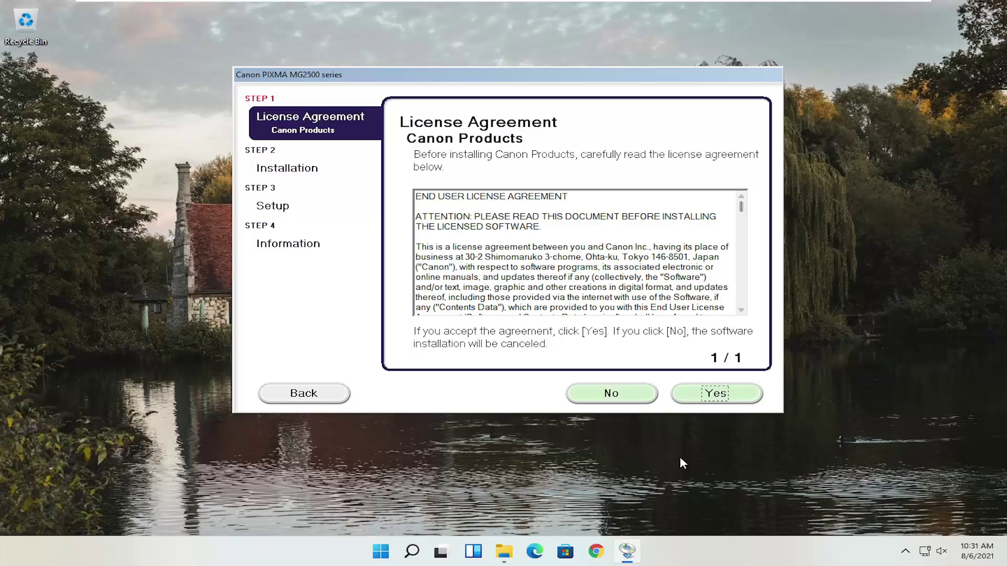
# Accept the Canon license agreement and continue past the install wizard permissions notice to start the installation
pyautogui.click(687, 407)
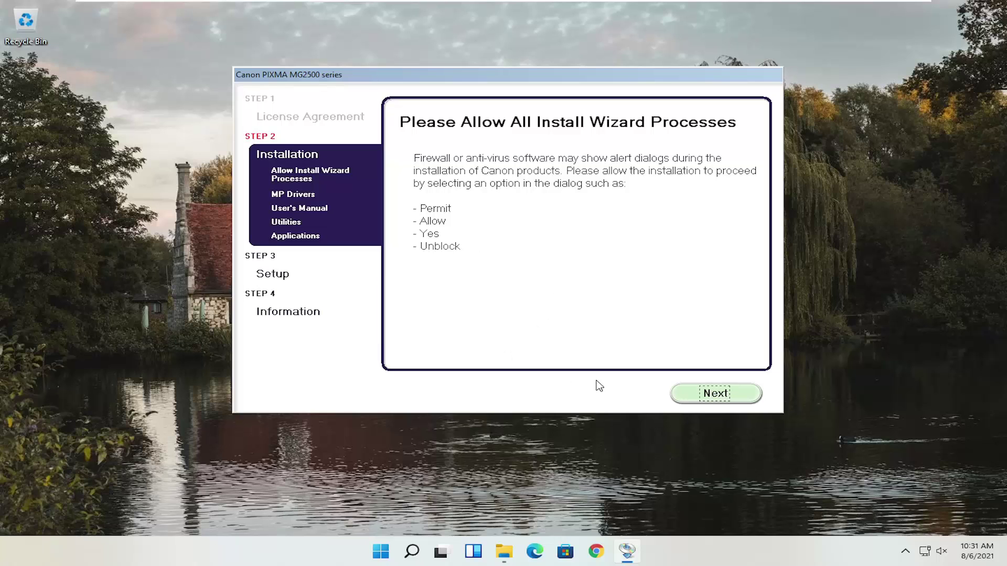
pyautogui.click(707, 398)
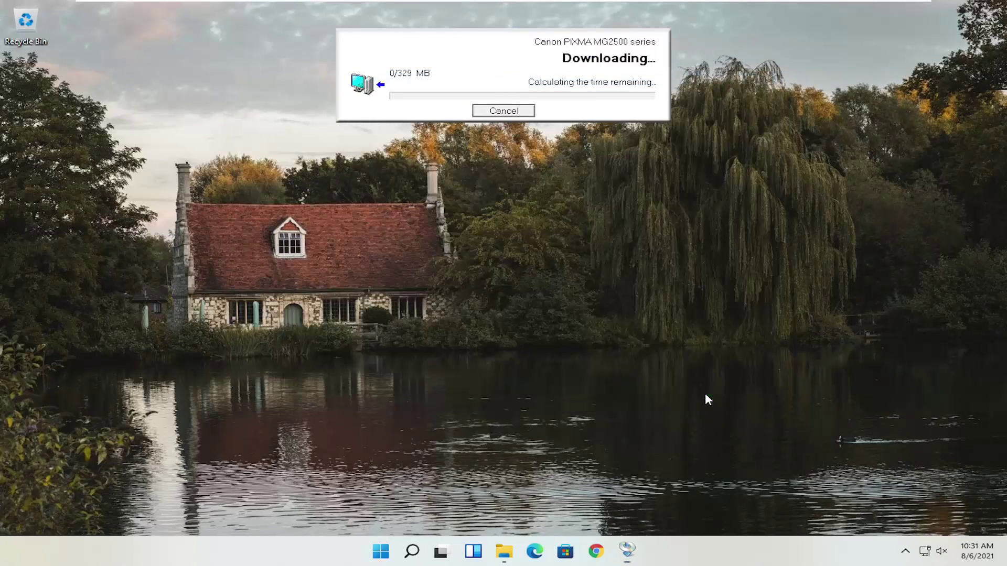